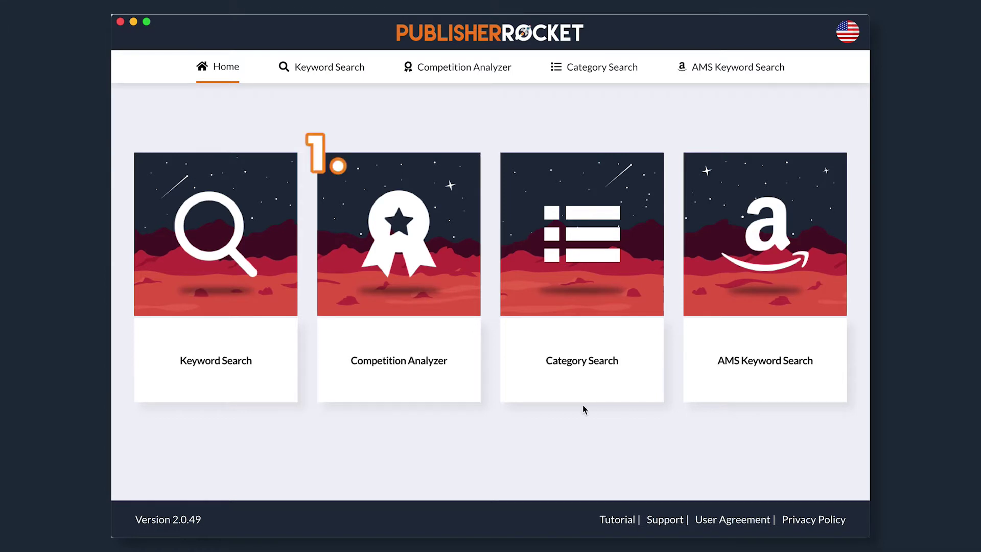
Step: Run a competitor analysis for the keyword "how to write" with the format set to Book
{"action": "left_click", "coordinate": [462, 71]}
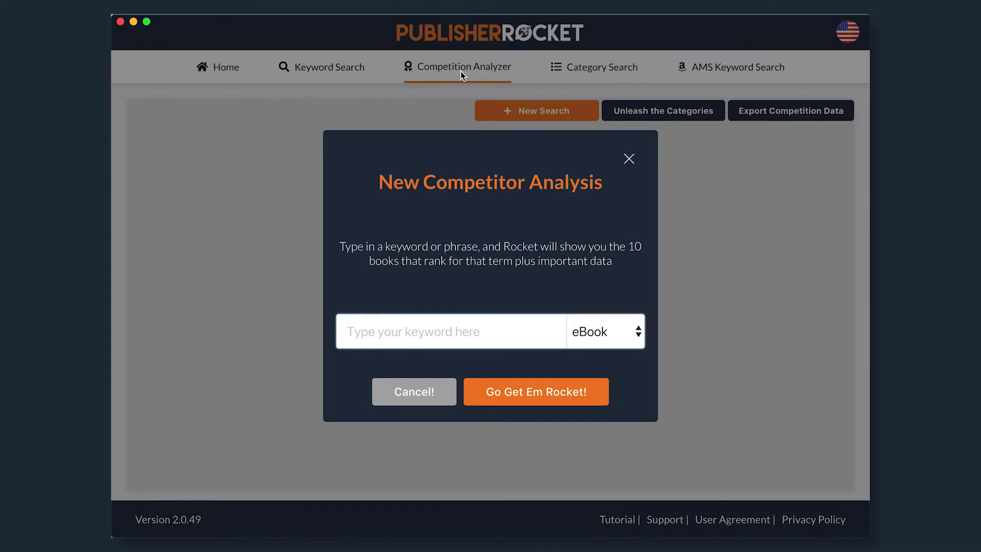
{"action": "type", "text": "how to write"}
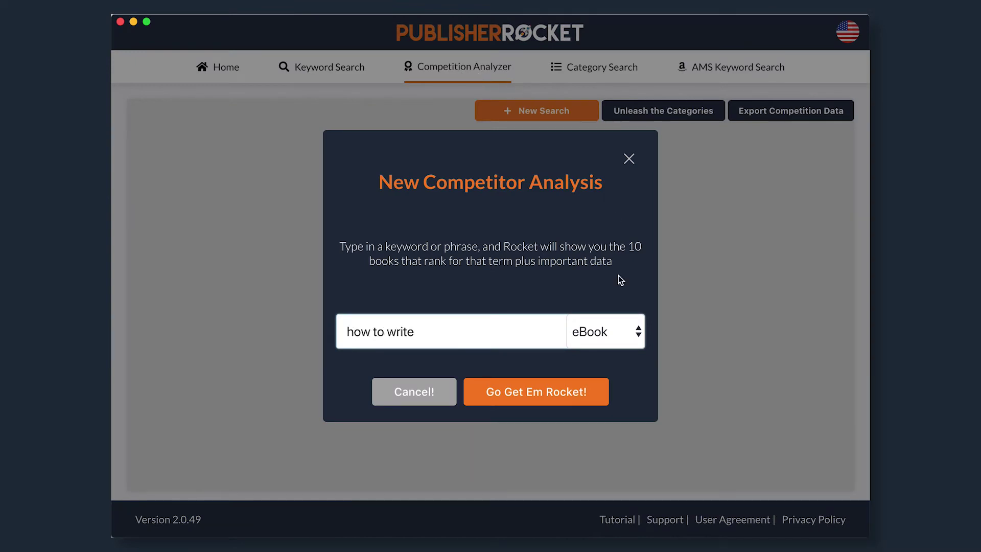
{"action": "left_click", "coordinate": [618, 340]}
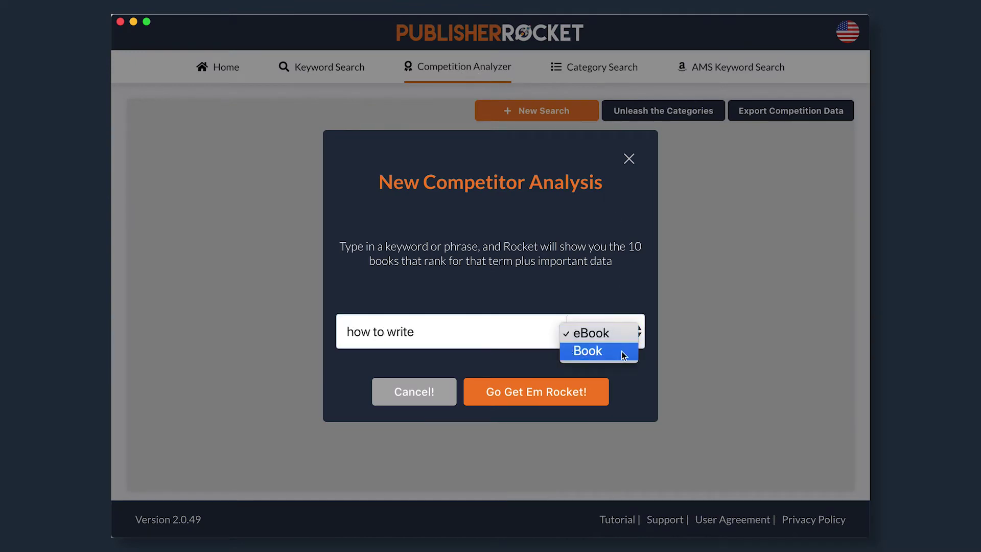
{"action": "left_click", "coordinate": [626, 356]}
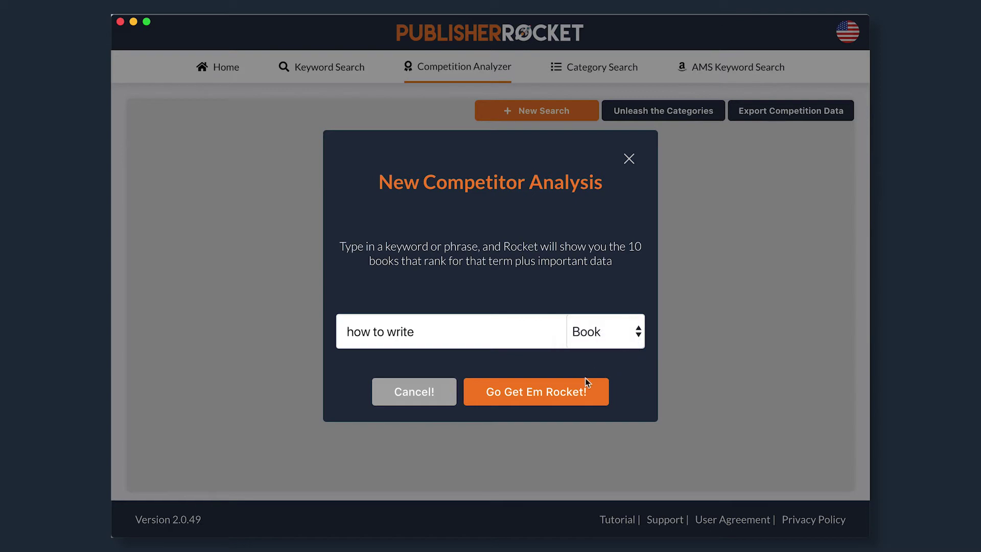
{"action": "left_click", "coordinate": [579, 390]}
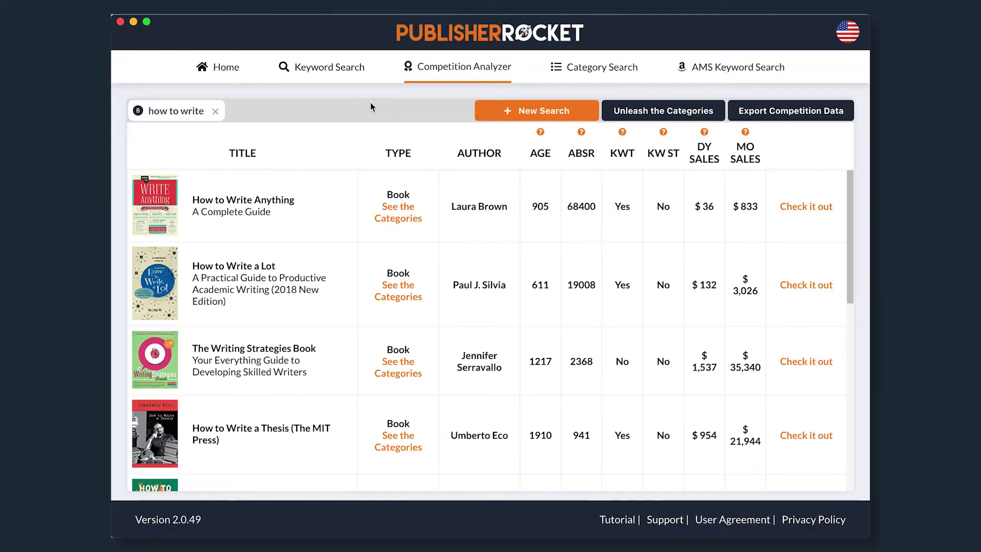
Step: Run an eBook keyword search for "how to write" and analyze the competition for that keyword
{"action": "left_click", "coordinate": [343, 73]}
{"action": "type", "text": "ho"}
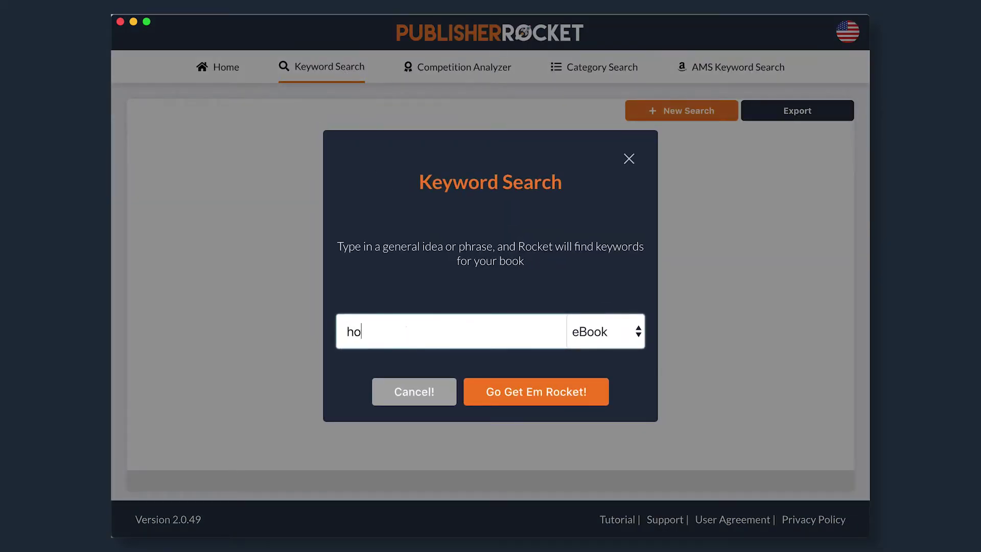
{"action": "type", "text": "w to write"}
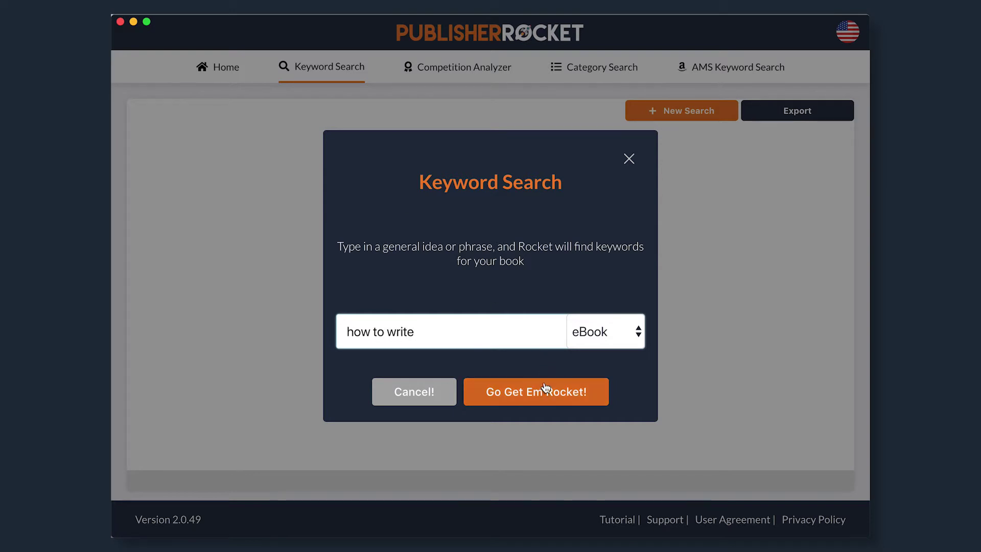
{"action": "left_click", "coordinate": [534, 392]}
{"action": "left_click", "coordinate": [765, 187]}
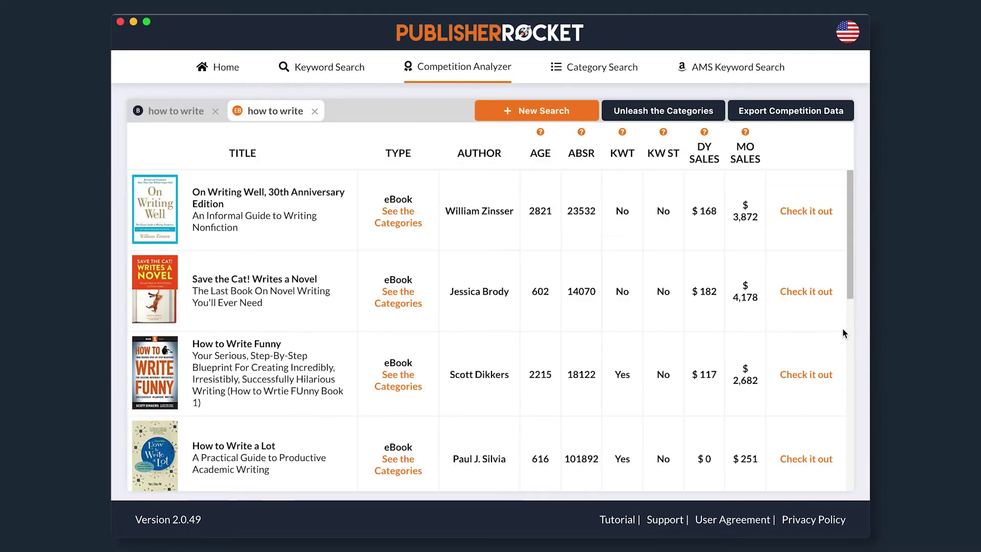
Step: Look through the eBook and Book competitor lists for "how to write"
{"action": "scroll", "coordinate": [843, 331], "scroll_direction": "down", "scroll_amount": 10}
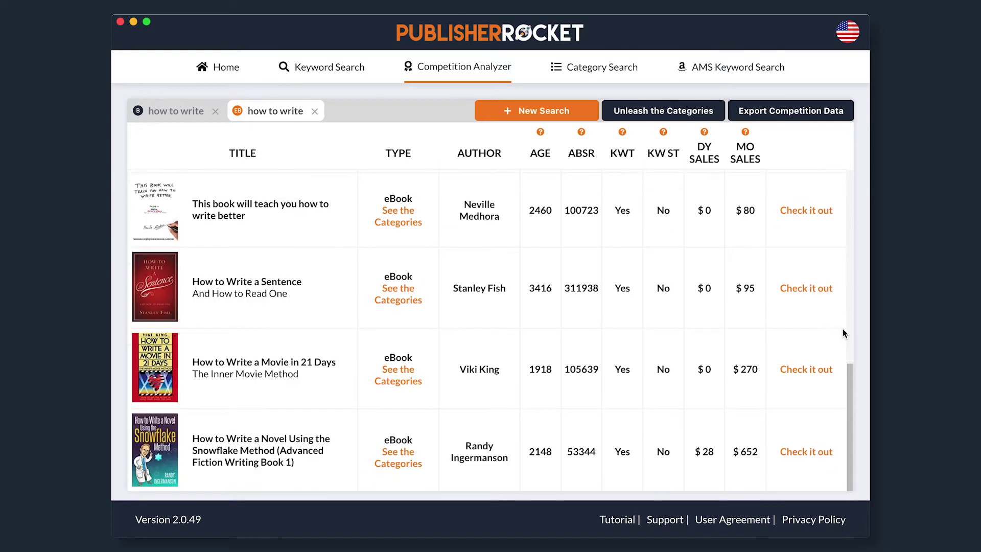
{"action": "scroll", "coordinate": [843, 332], "scroll_direction": "up", "scroll_amount": 10}
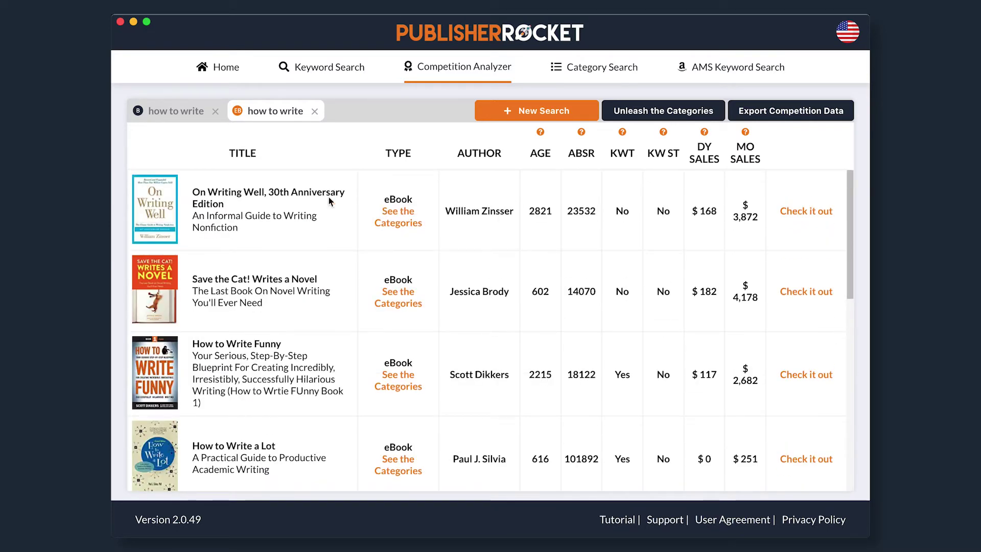
{"action": "left_click", "coordinate": [171, 111]}
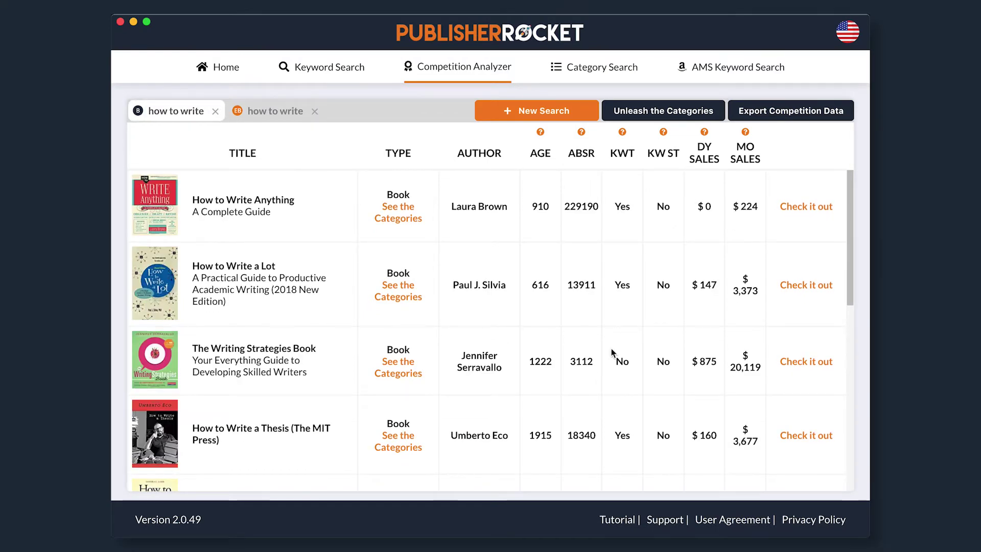
{"action": "scroll", "coordinate": [646, 406], "scroll_direction": "down", "scroll_amount": 7}
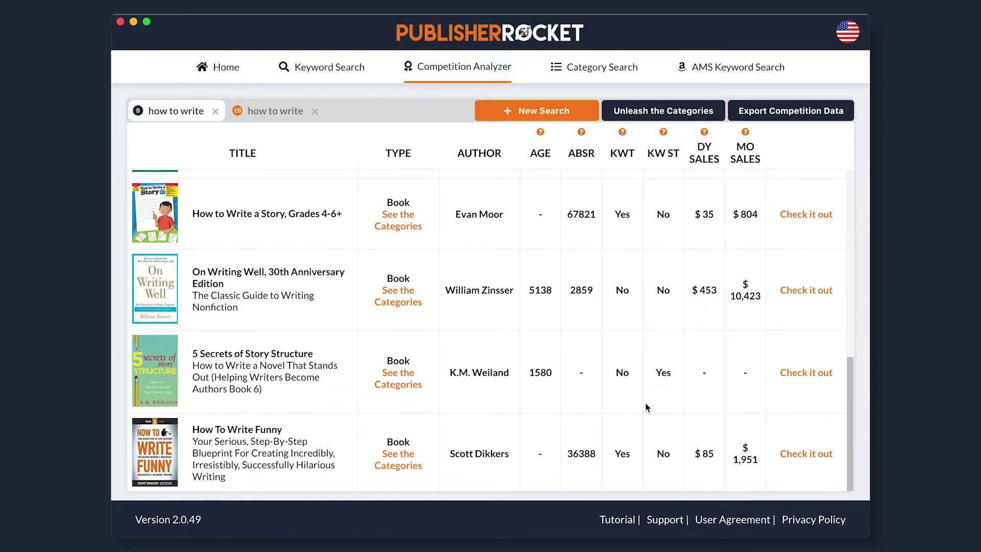
{"action": "scroll", "coordinate": [648, 410], "scroll_direction": "up", "scroll_amount": 8}
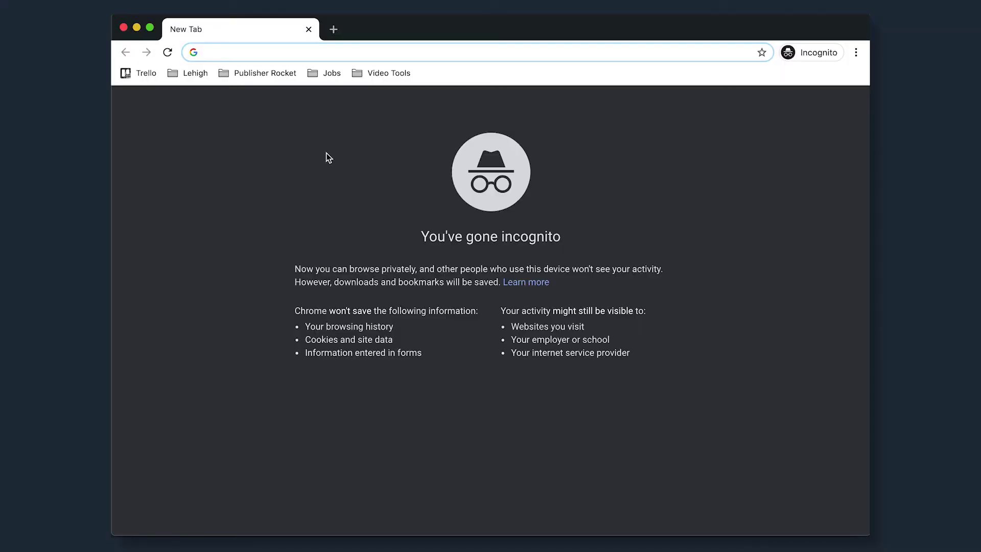
Step: Switch to the incognito Chrome window and open amazon.com
{"action": "type", "text": "amazon"}
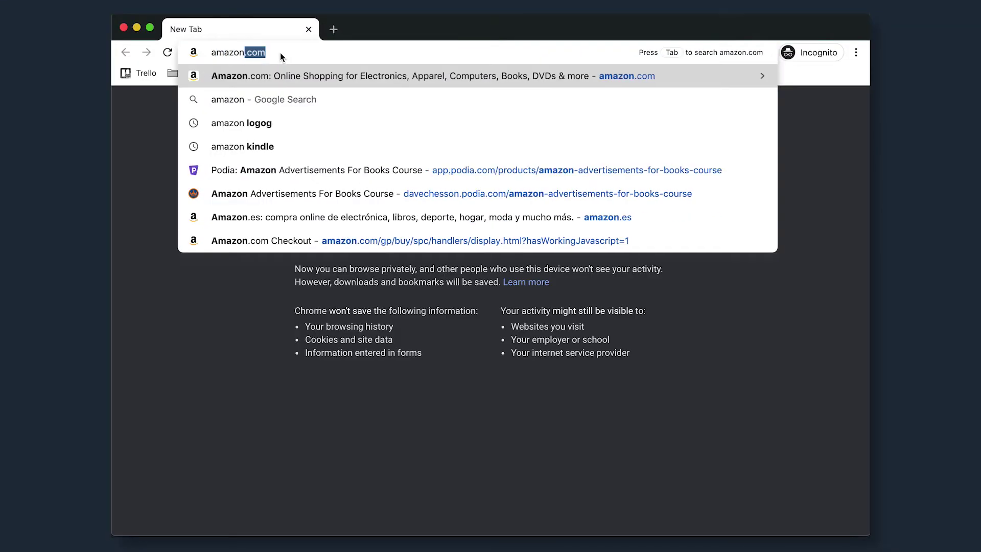
{"action": "type", "text": ".com"}
{"action": "key", "text": "Return"}
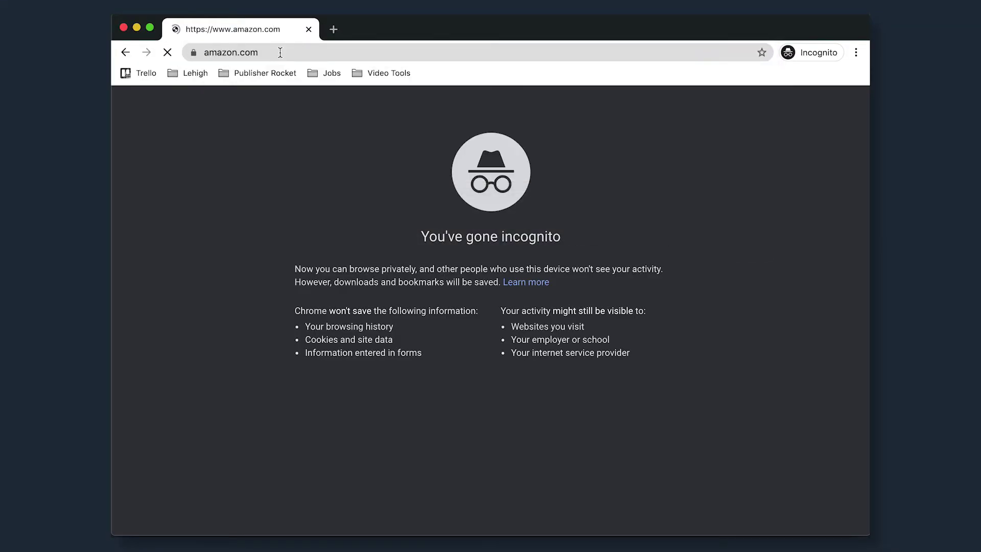
Step: Search Amazon's Books department for "how to write" and compare the ranking books with the Publisher Rocket list
{"action": "left_click", "coordinate": [271, 105]}
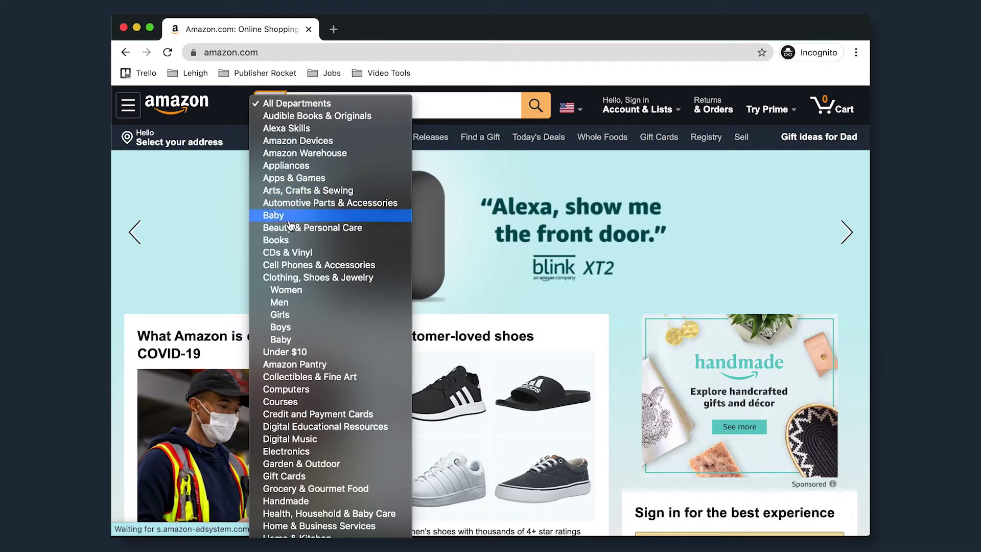
{"action": "left_click", "coordinate": [289, 246]}
{"action": "type", "text": "ho"}
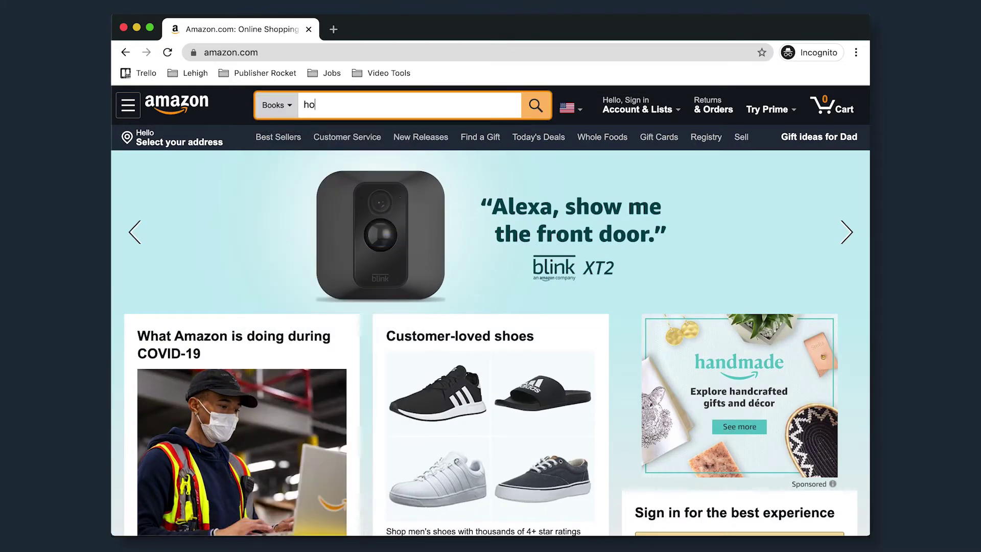
{"action": "type", "text": "w to write"}
{"action": "key", "text": "Return"}
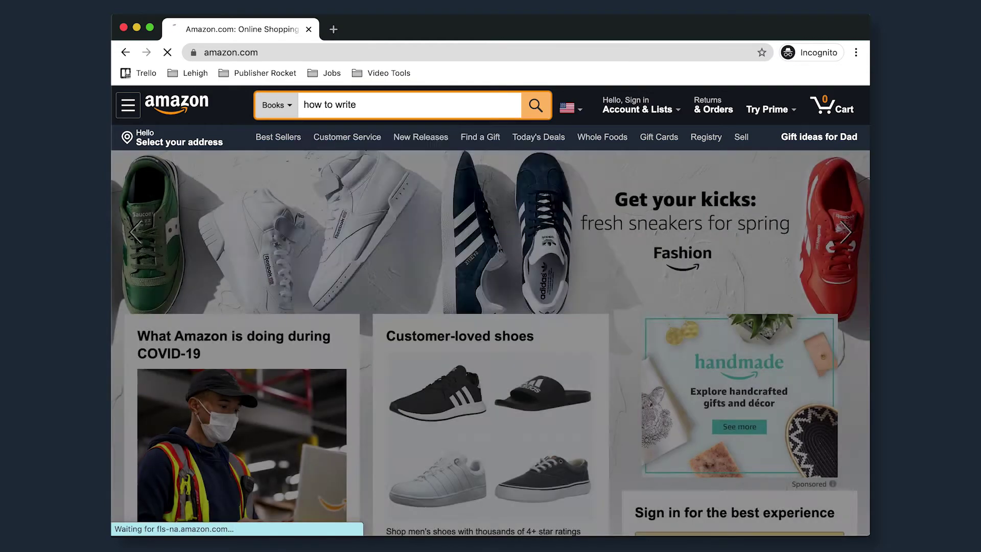
{"action": "scroll", "coordinate": [578, 456], "scroll_direction": "down", "scroll_amount": 5}
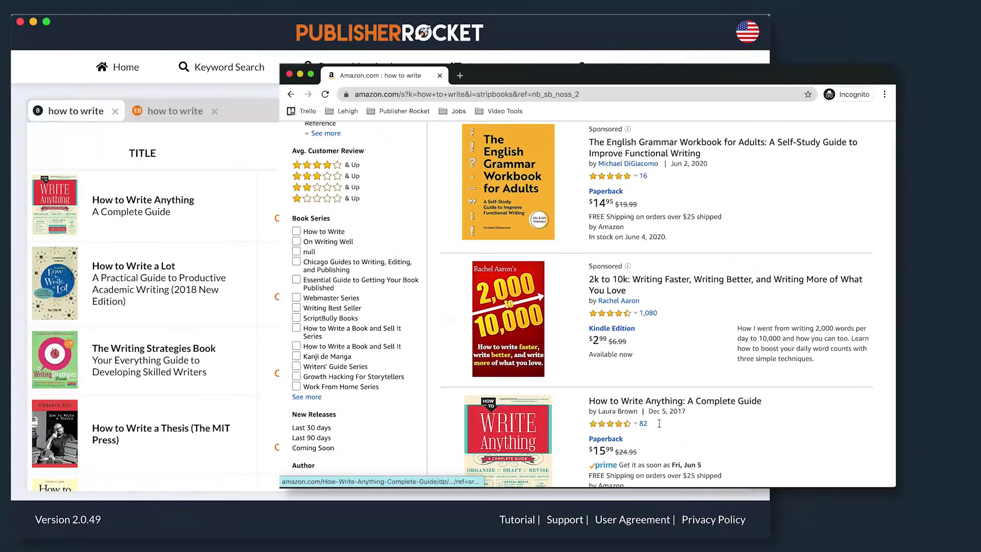
{"action": "scroll", "coordinate": [659, 423], "scroll_direction": "down", "scroll_amount": 10}
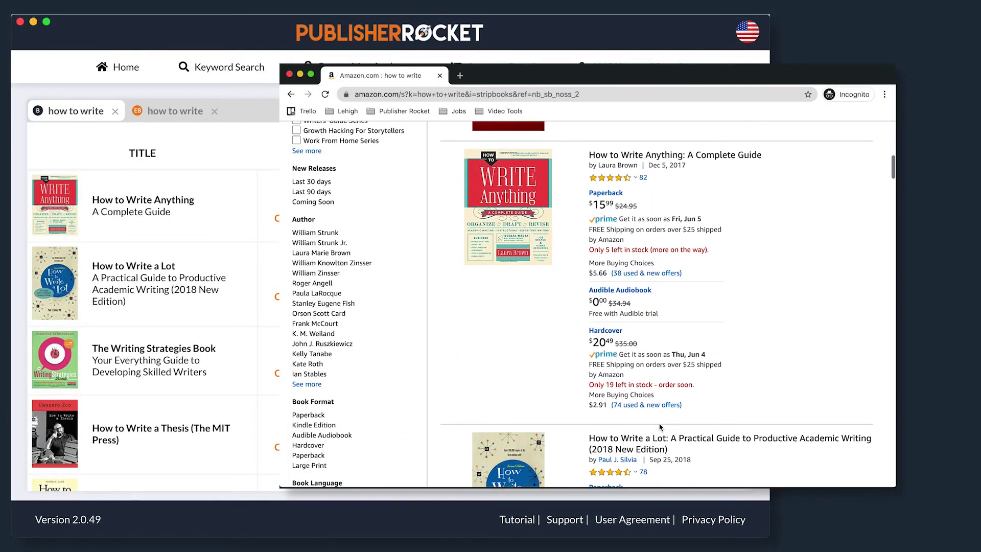
{"action": "scroll", "coordinate": [659, 427], "scroll_direction": "down", "scroll_amount": 10}
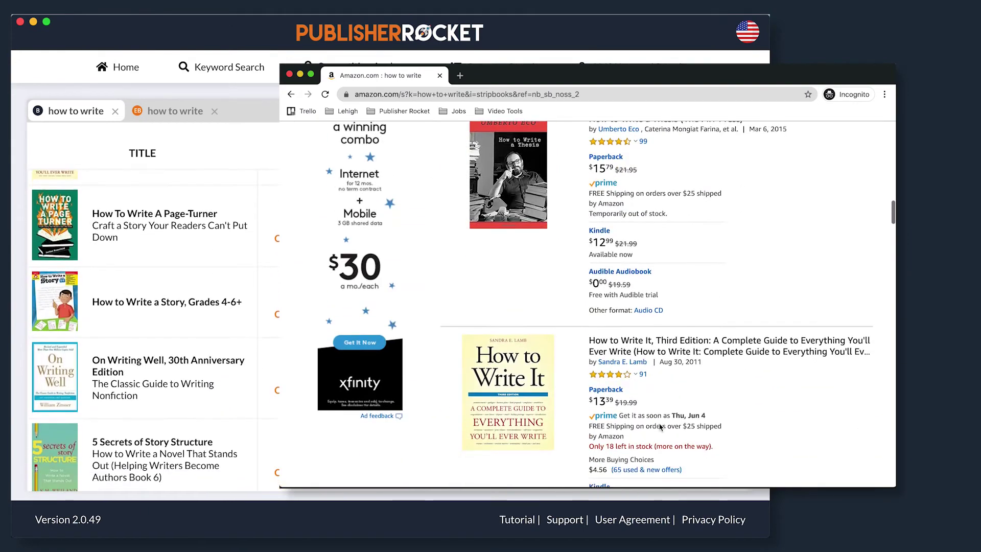
{"action": "scroll", "coordinate": [659, 427], "scroll_direction": "down", "scroll_amount": 5}
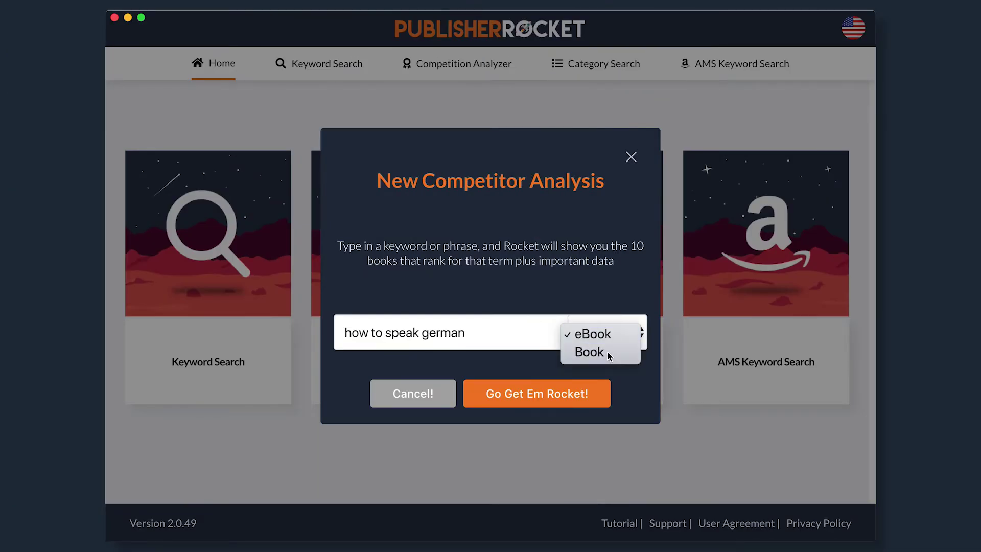
Step: Run the competitor analysis for "how to speak german" with the format set to Book
{"action": "left_click", "coordinate": [590, 352]}
{"action": "left_click", "coordinate": [592, 399]}
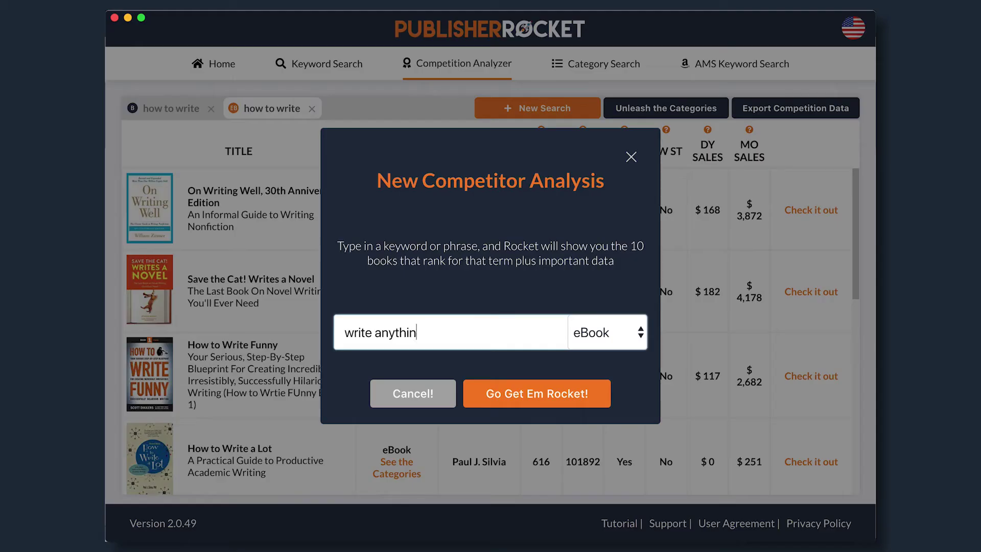
Step: Run an eBook competitor analysis for "write anything" and look through the listed titles
{"action": "type", "text": "g"}
{"action": "left_click", "coordinate": [602, 338]}
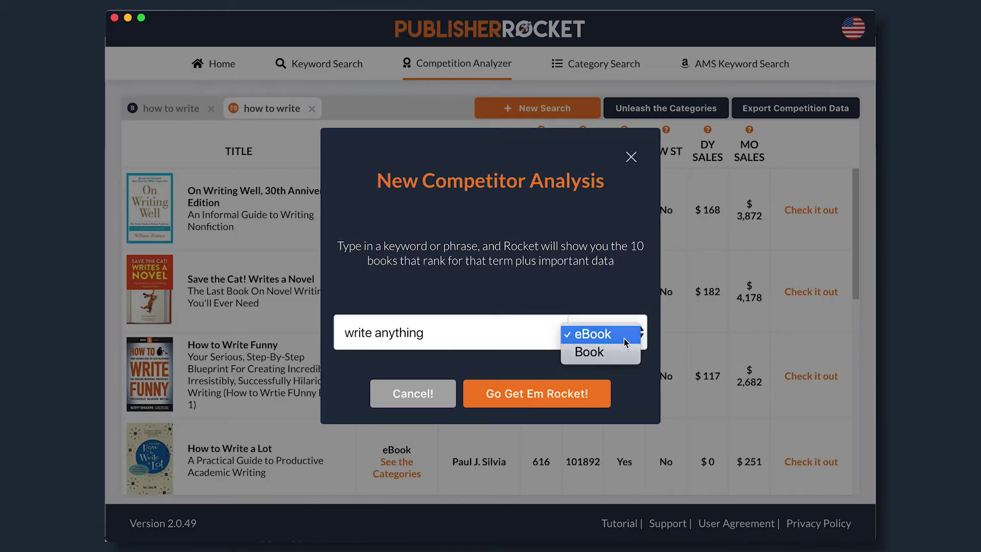
{"action": "left_click", "coordinate": [620, 337]}
{"action": "left_click", "coordinate": [577, 399]}
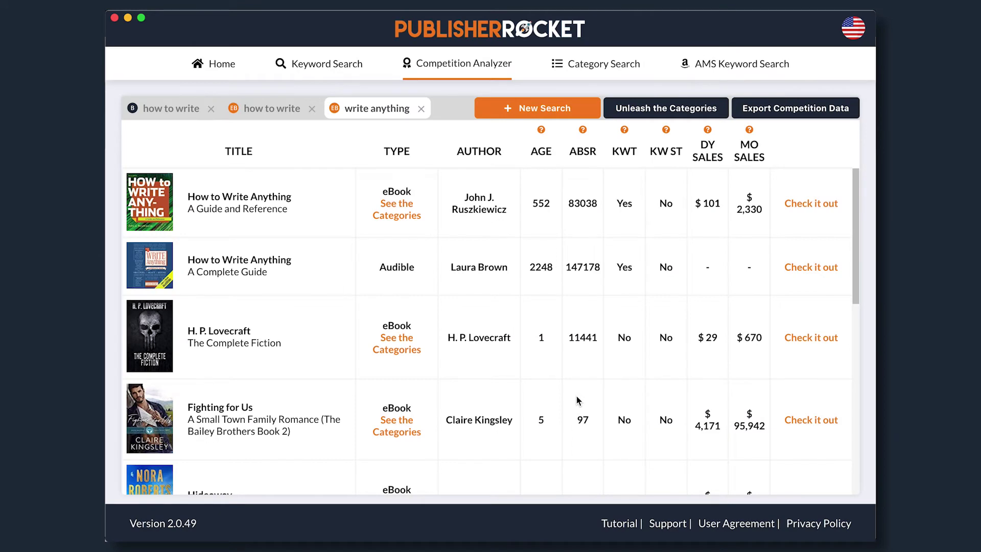
{"action": "scroll", "coordinate": [576, 397], "scroll_direction": "down", "scroll_amount": 10}
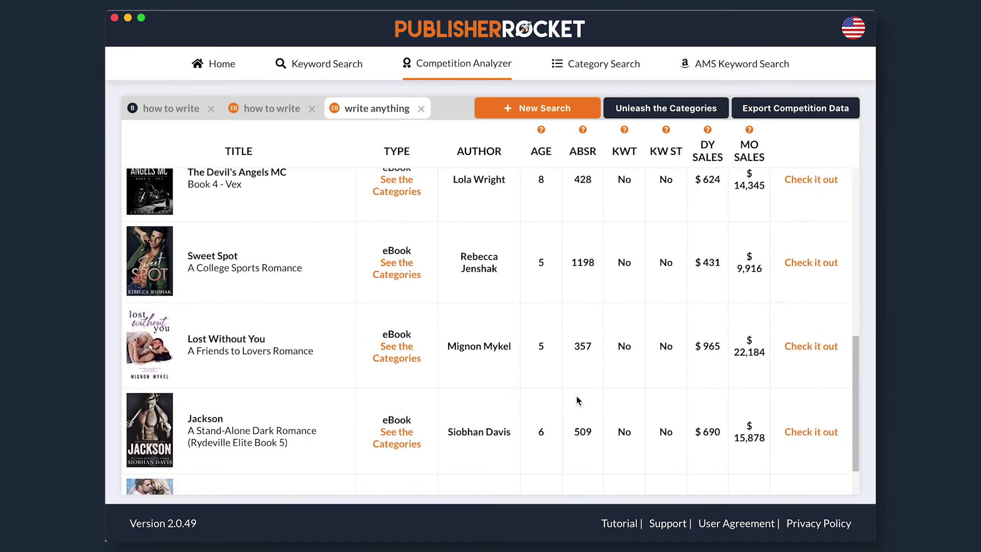
{"action": "scroll", "coordinate": [576, 396], "scroll_direction": "up", "scroll_amount": 10}
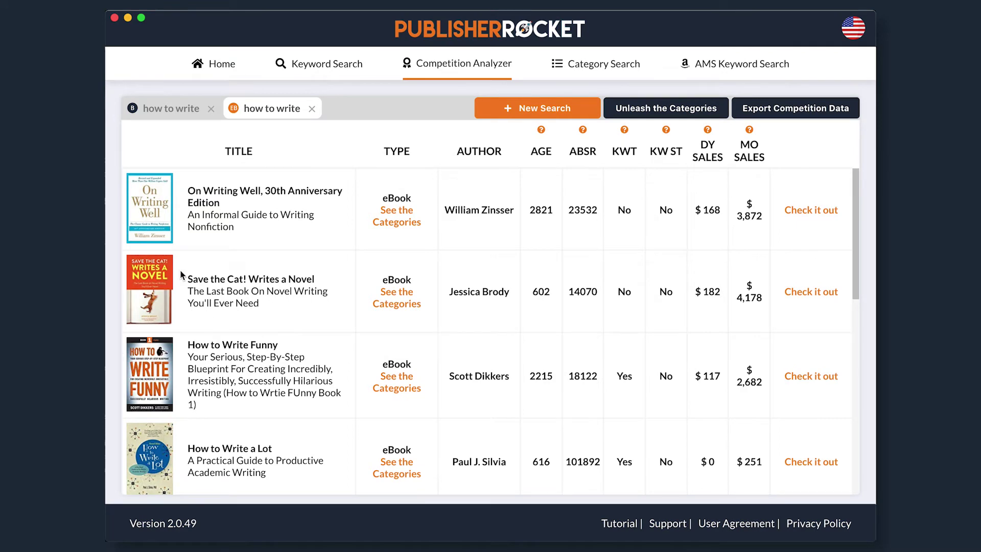
Step: View the categories of "On Writing Well, 30th Anniversary Edition" in the "how to write" eBook results, and return to the list
{"action": "mouse_move", "coordinate": [156, 217]}
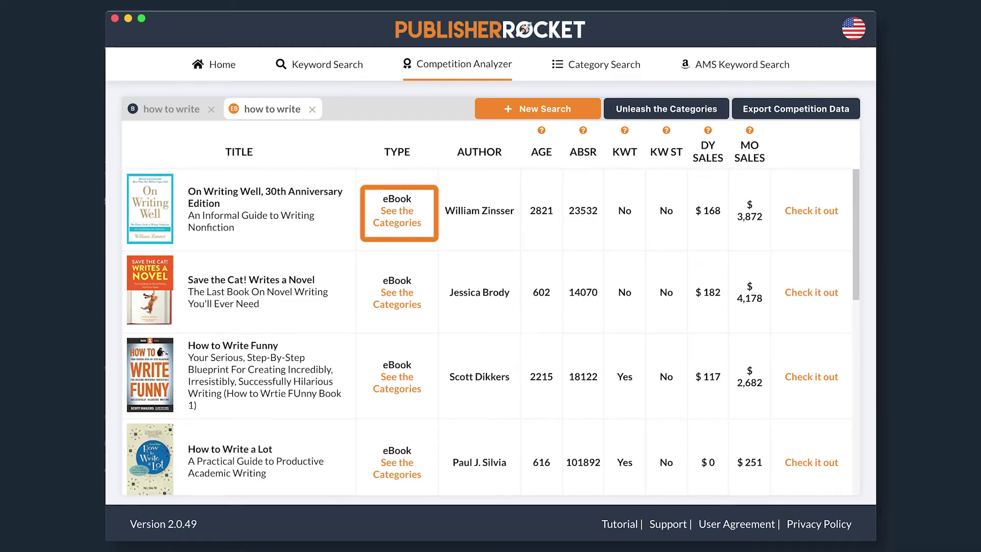
{"action": "left_click", "coordinate": [405, 222]}
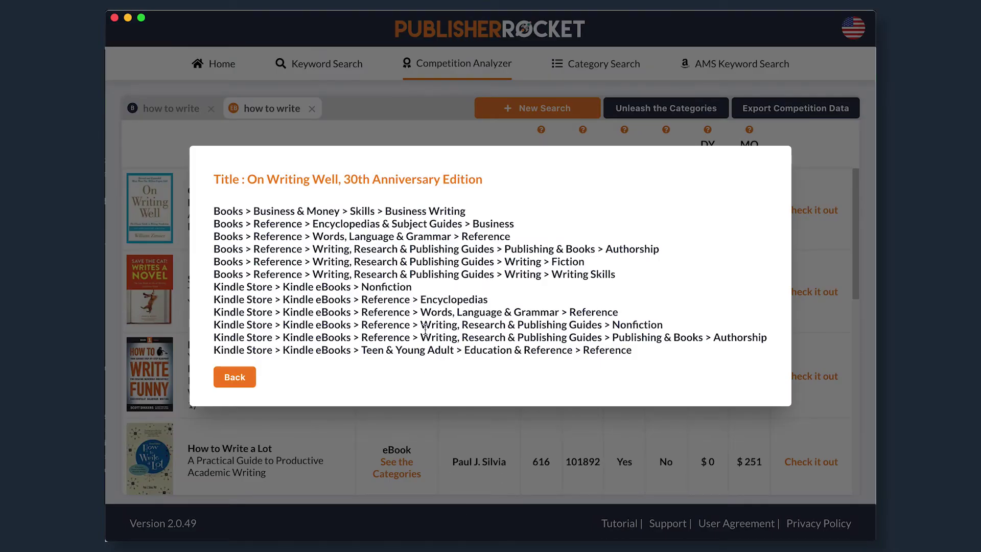
{"action": "left_click", "coordinate": [236, 377]}
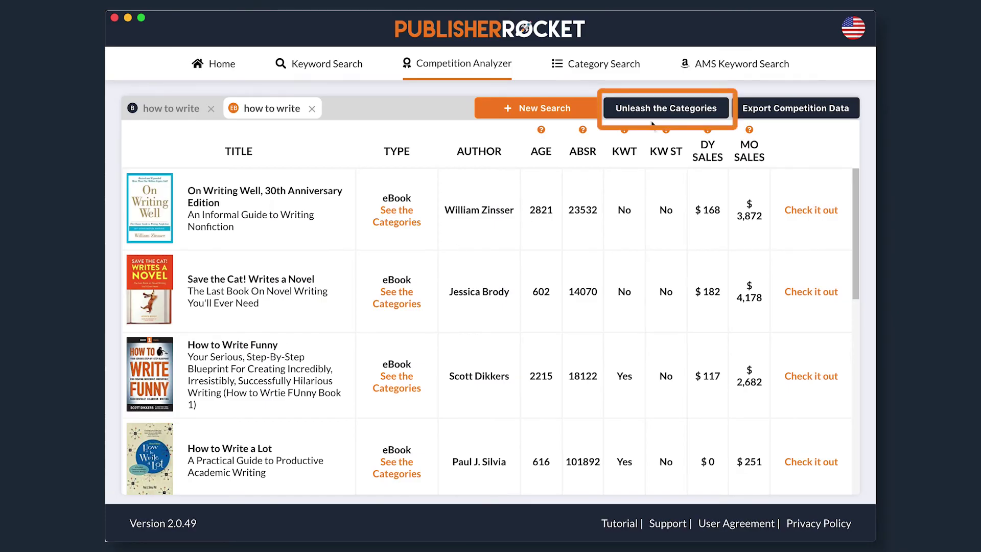
Step: Unleash the categories of all competing "how to write" eBooks, review the full list, and export the categories
{"action": "left_click", "coordinate": [677, 106]}
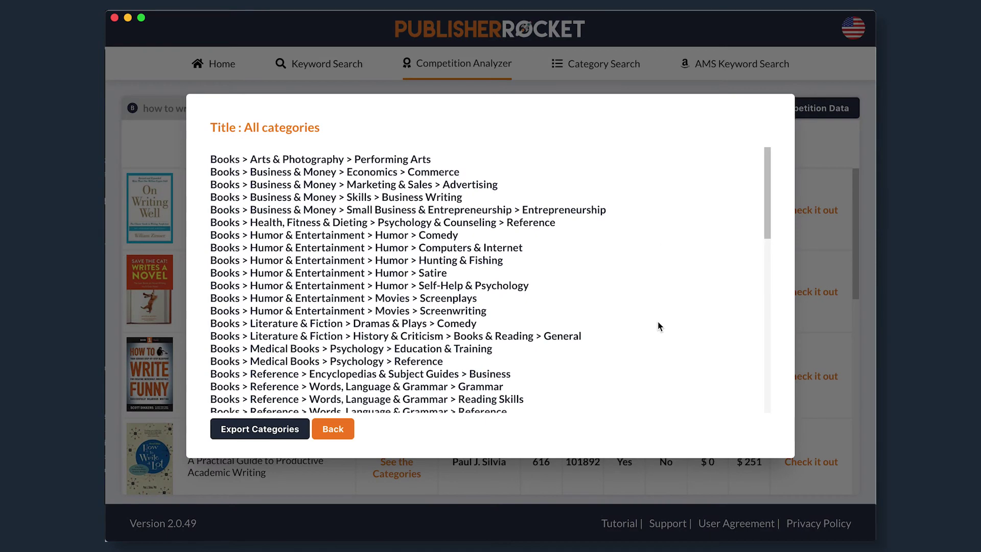
{"action": "scroll", "coordinate": [659, 321], "scroll_direction": "down", "scroll_amount": 10}
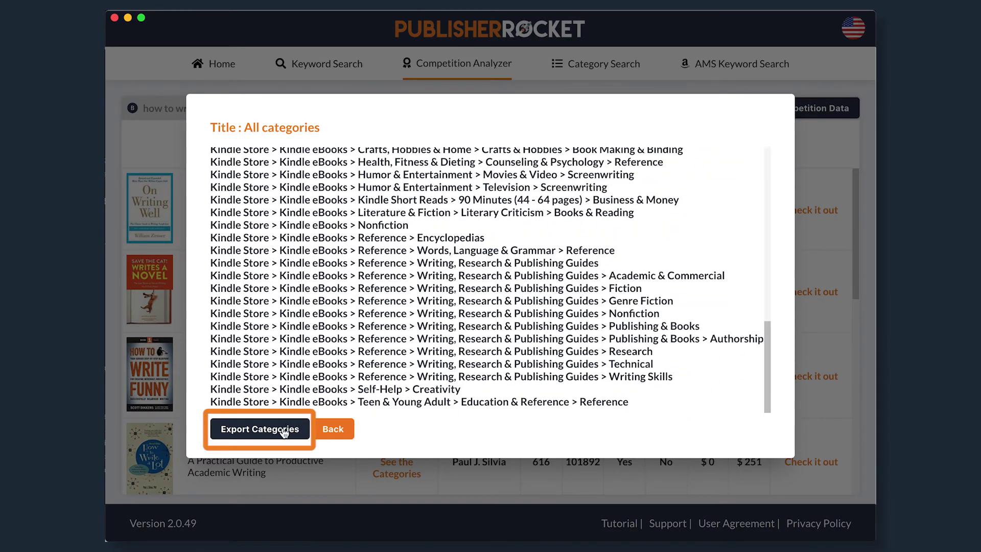
{"action": "left_click", "coordinate": [283, 431]}
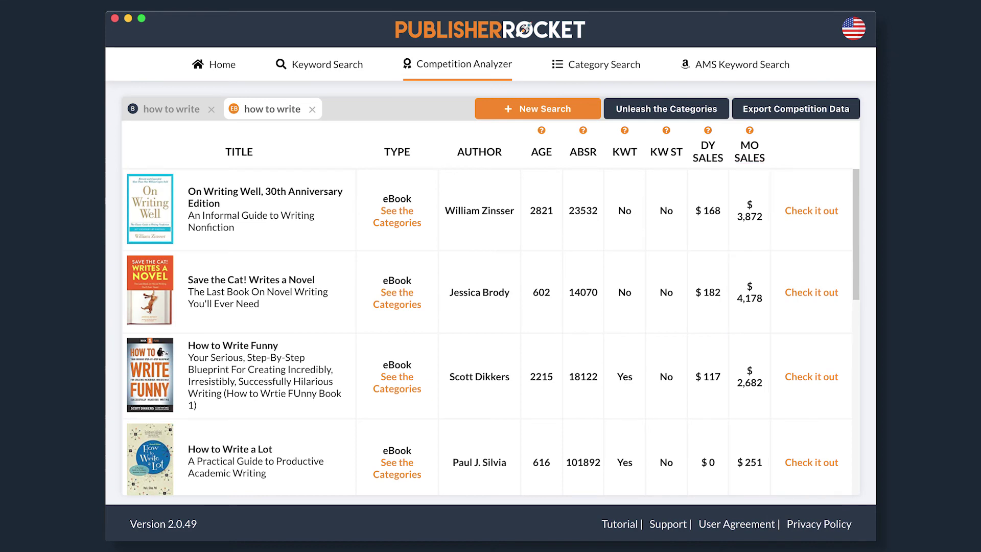
Step: Check out the Amazon product page of "On Writing Well, 30th Anniversary Edition" from the competitor list
{"action": "left_click", "coordinate": [811, 211]}
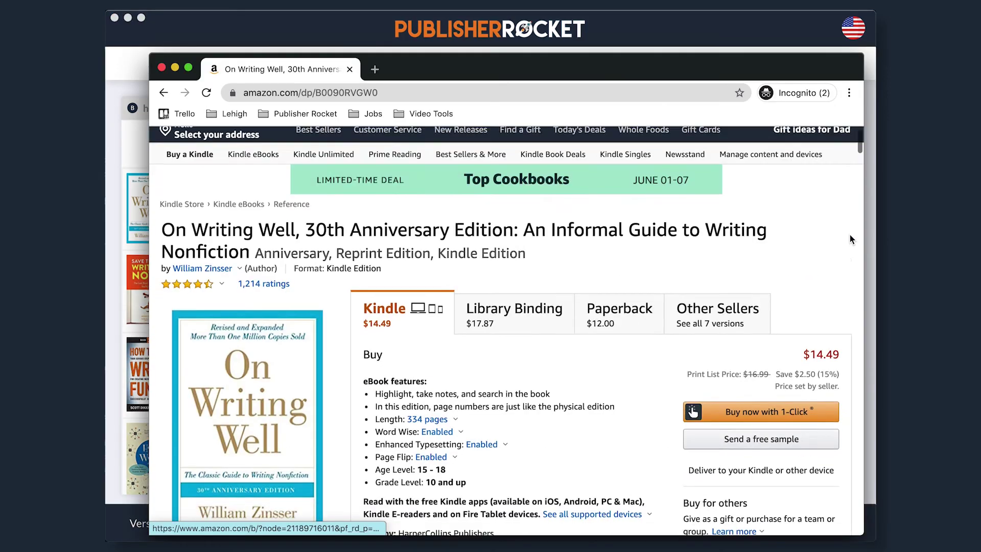
{"action": "scroll", "coordinate": [850, 240], "scroll_direction": "down", "scroll_amount": 4}
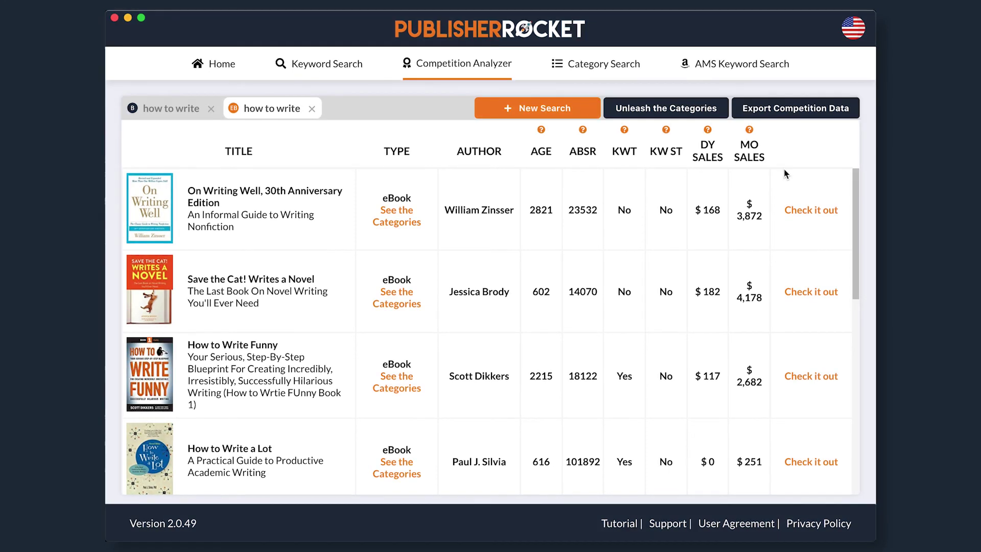
Step: Export the competition data for the "how to write" eBook search to the Desktop, keeping the suggested file name
{"action": "left_click", "coordinate": [793, 110]}
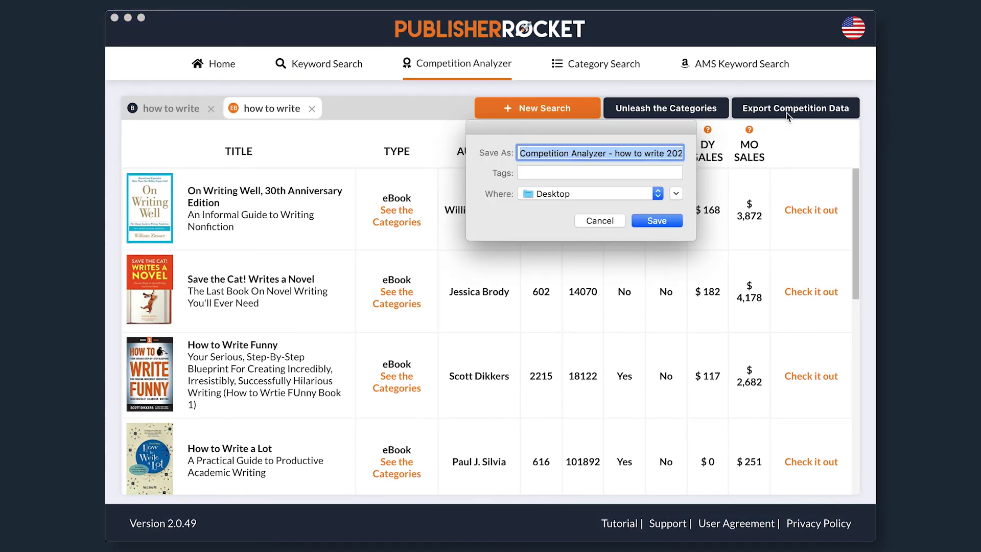
{"action": "left_click", "coordinate": [667, 225]}
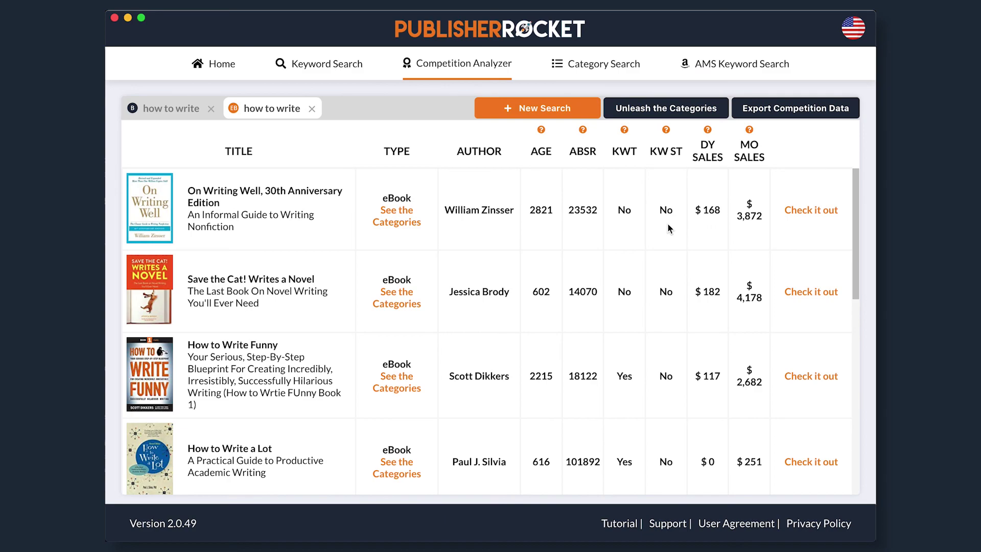